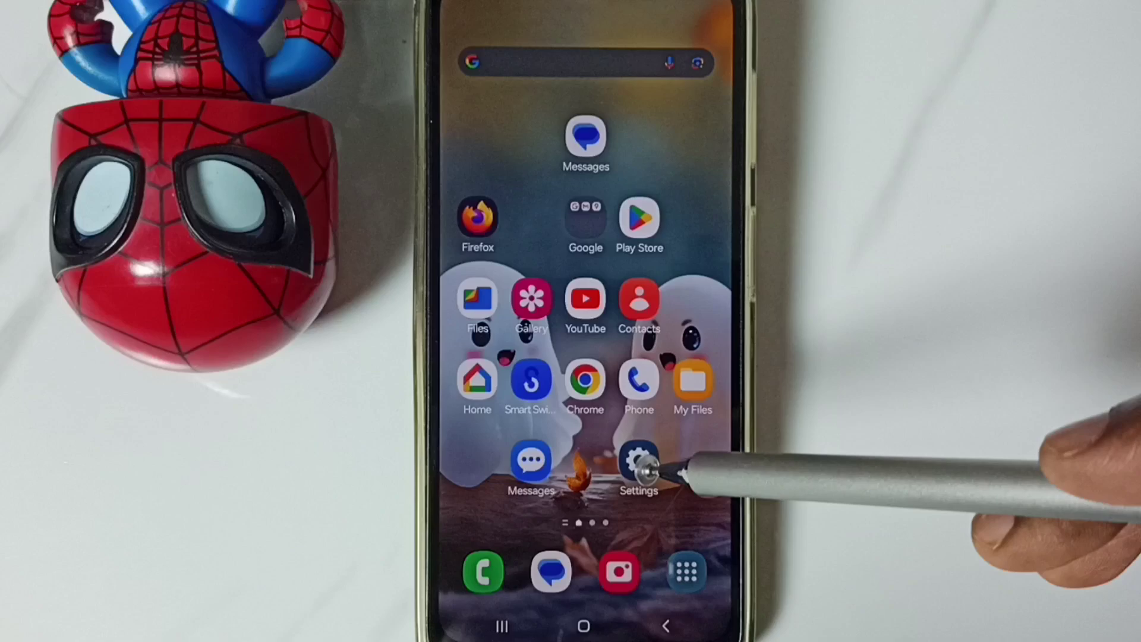
# Go from Settings through General management to the Reset options page.
pyautogui.click(640, 464)
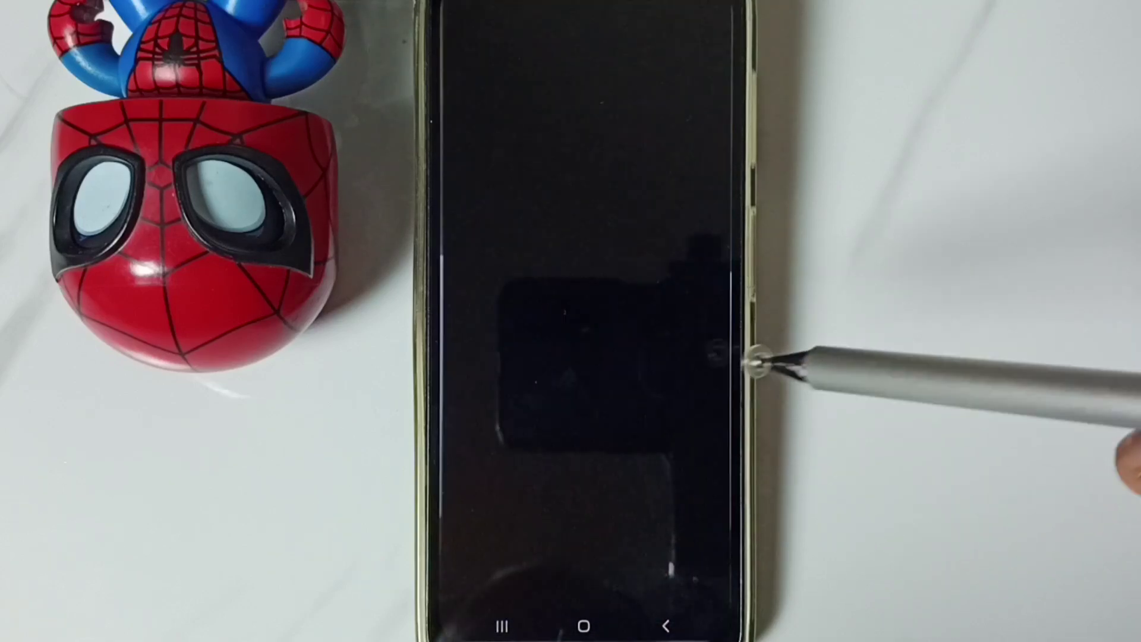
pyautogui.scroll(-5, 657, 509)
pyautogui.scroll(-10, 685, 178)
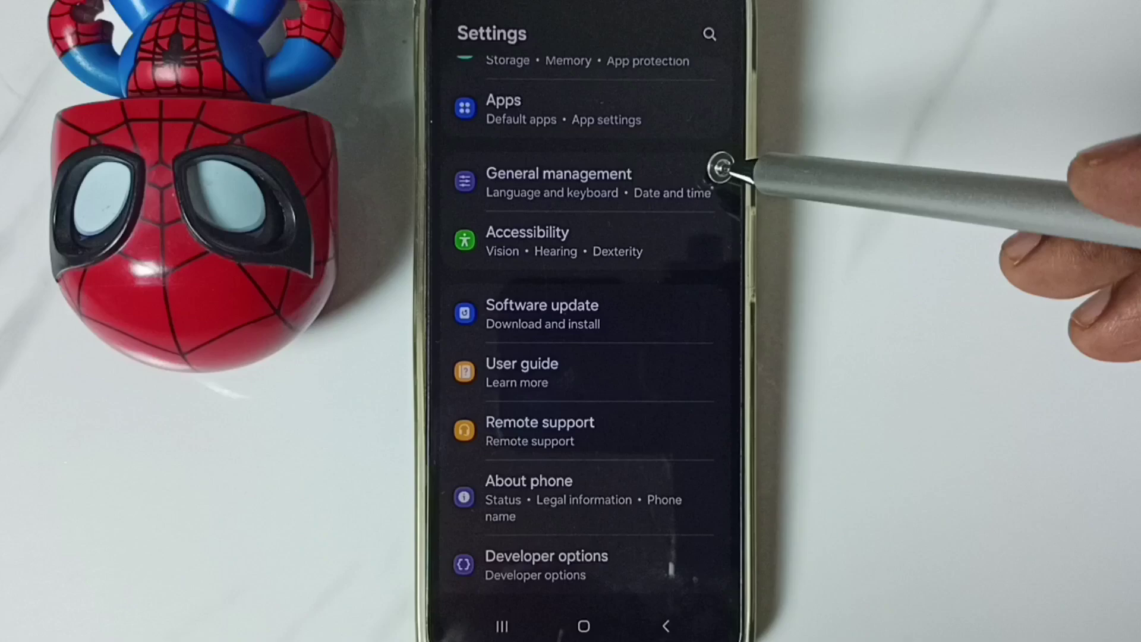
pyautogui.click(691, 171)
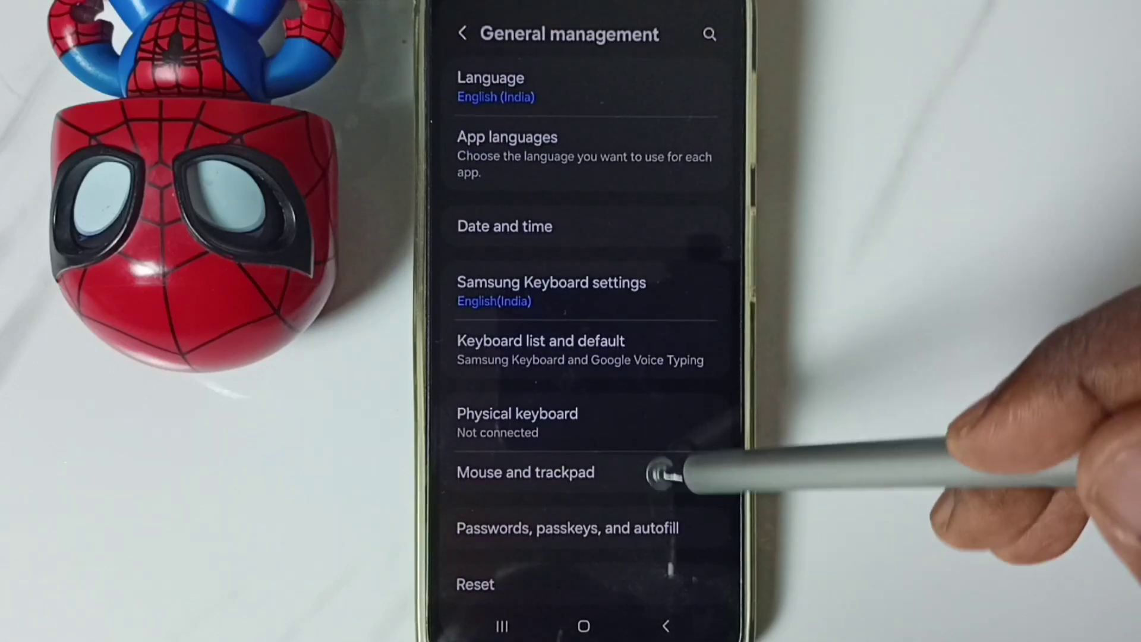
pyautogui.scroll(-3, 665, 401)
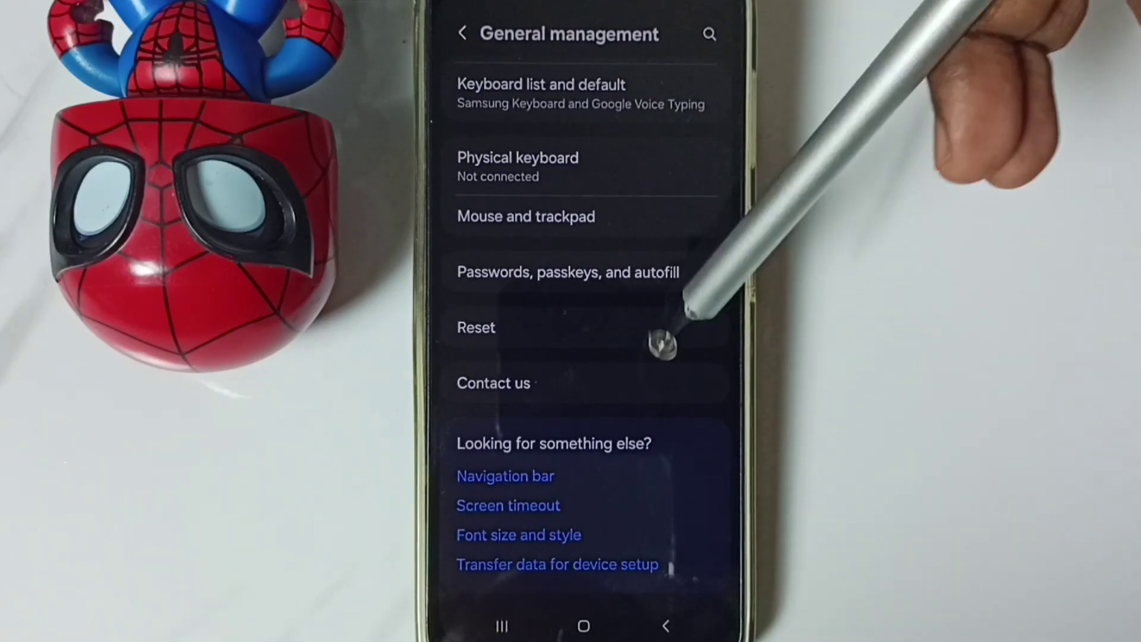
pyautogui.click(647, 328)
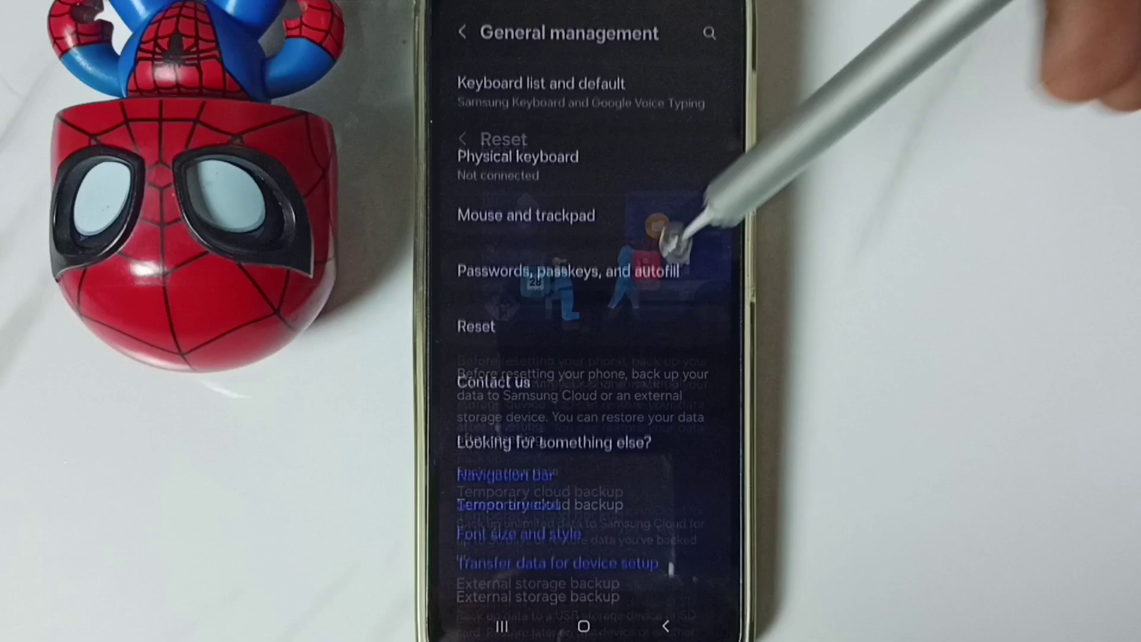
pyautogui.scroll(-5, 688, 472)
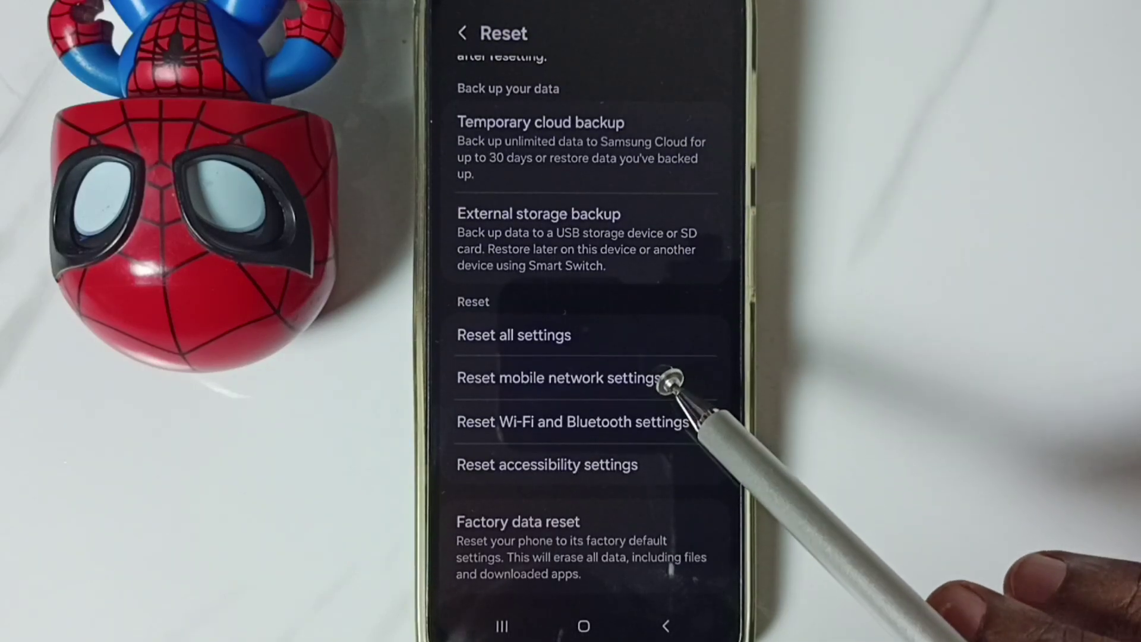
# Reset mobile network settings, verifying with the unlock pattern, then return to the main Settings list.
pyautogui.click(652, 380)
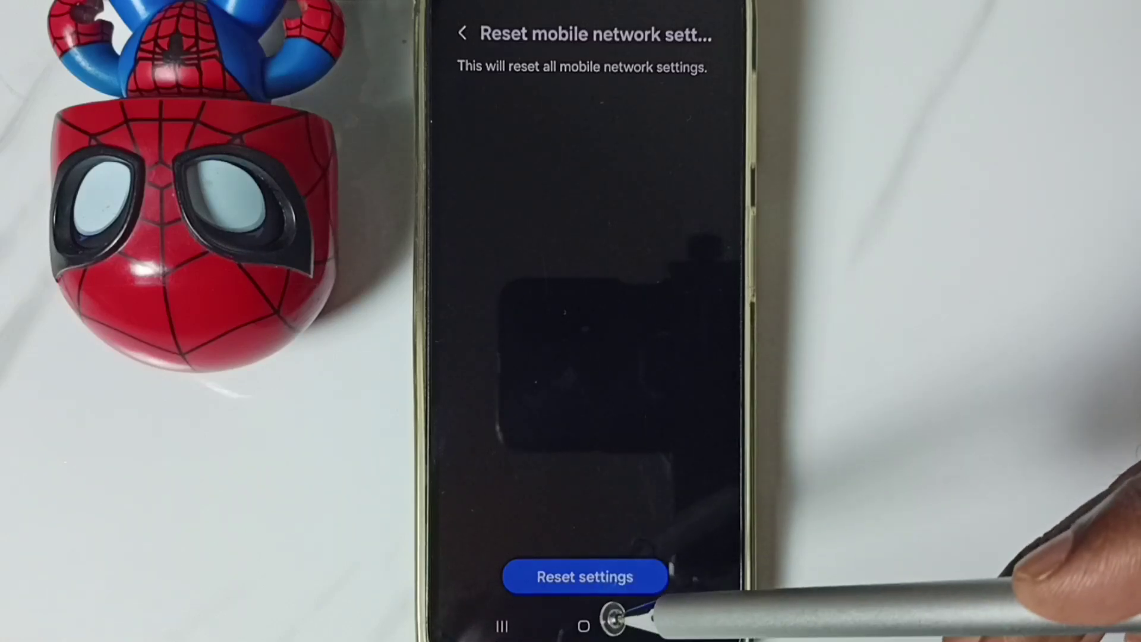
pyautogui.click(641, 580)
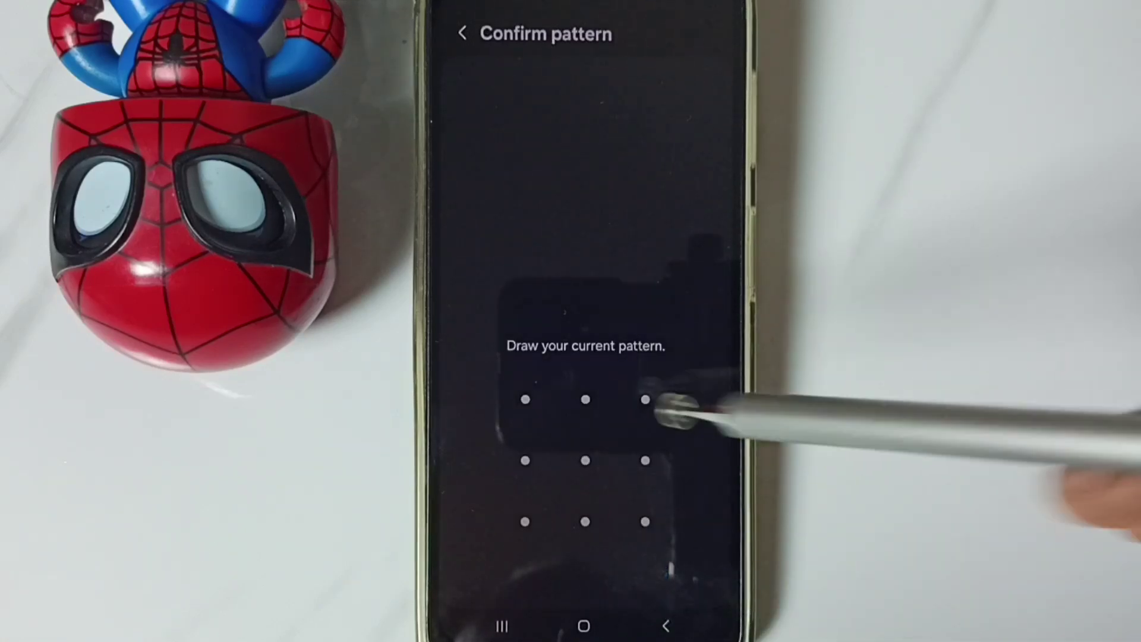
pyautogui.moveTo(585, 400)
pyautogui.mouseDown()
pyautogui.moveTo(645, 400)
pyautogui.moveTo(645, 522)
pyautogui.mouseUp()
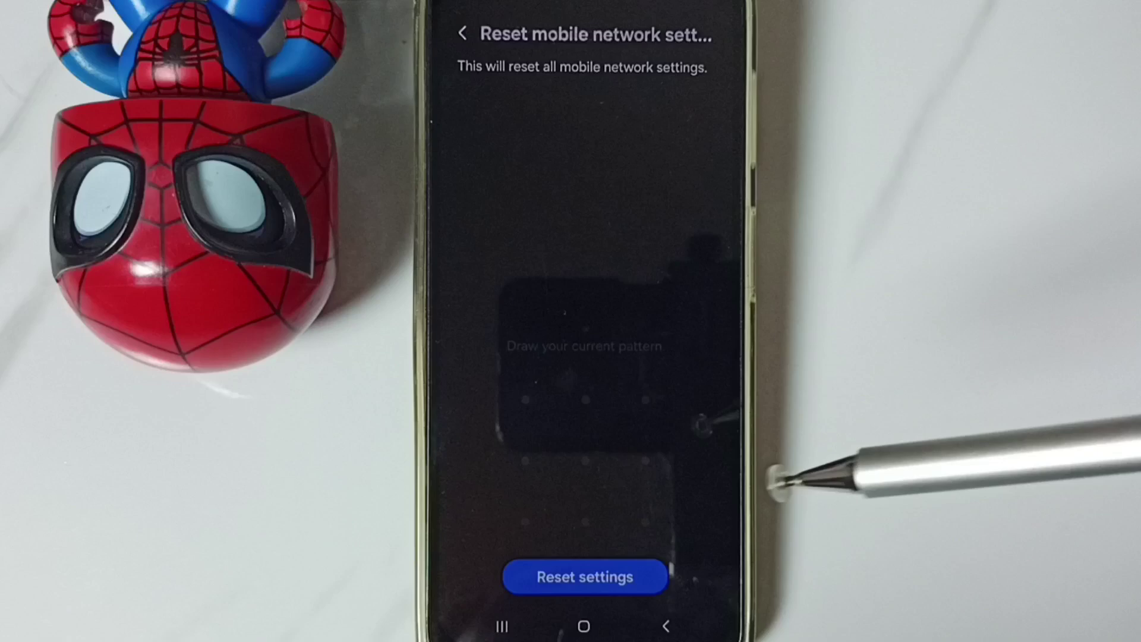
pyautogui.click(625, 578)
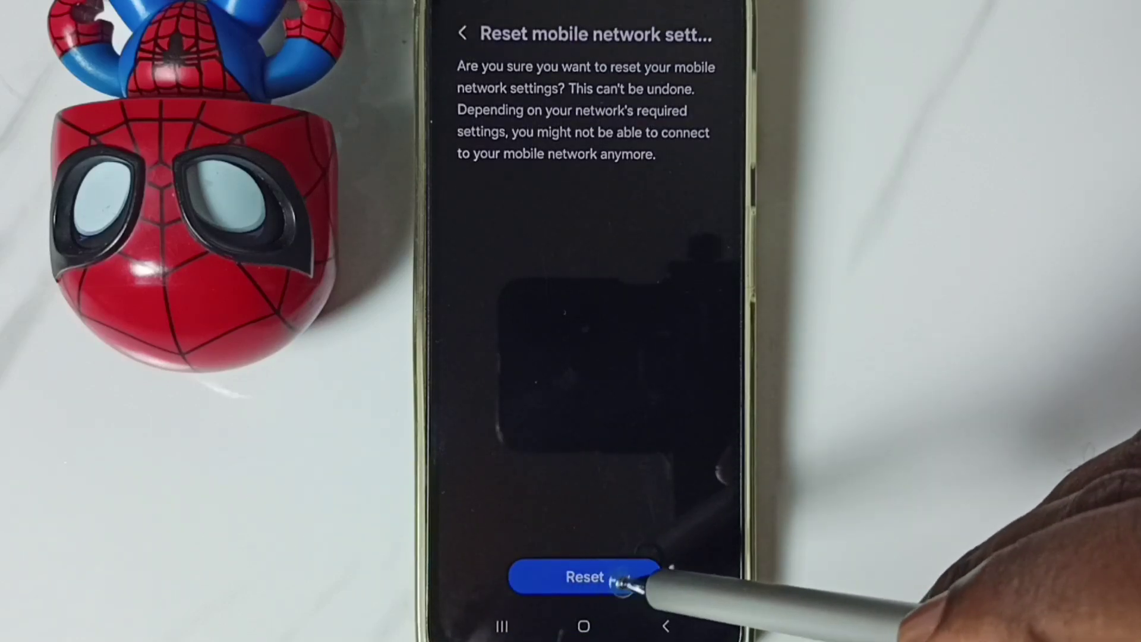
pyautogui.click(612, 580)
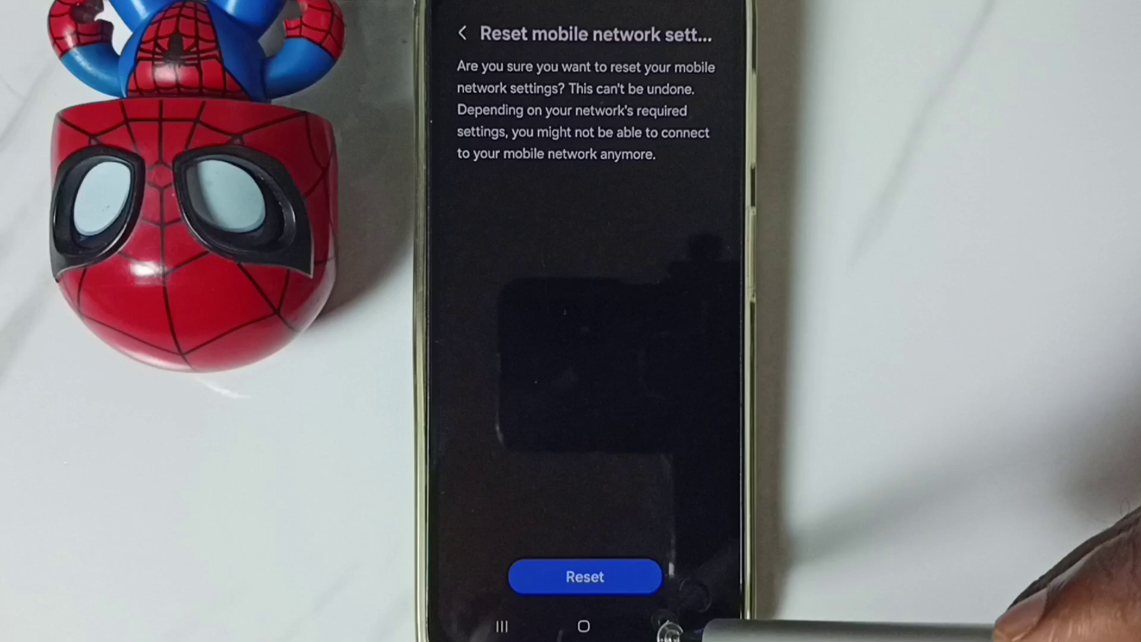
pyautogui.click(673, 627)
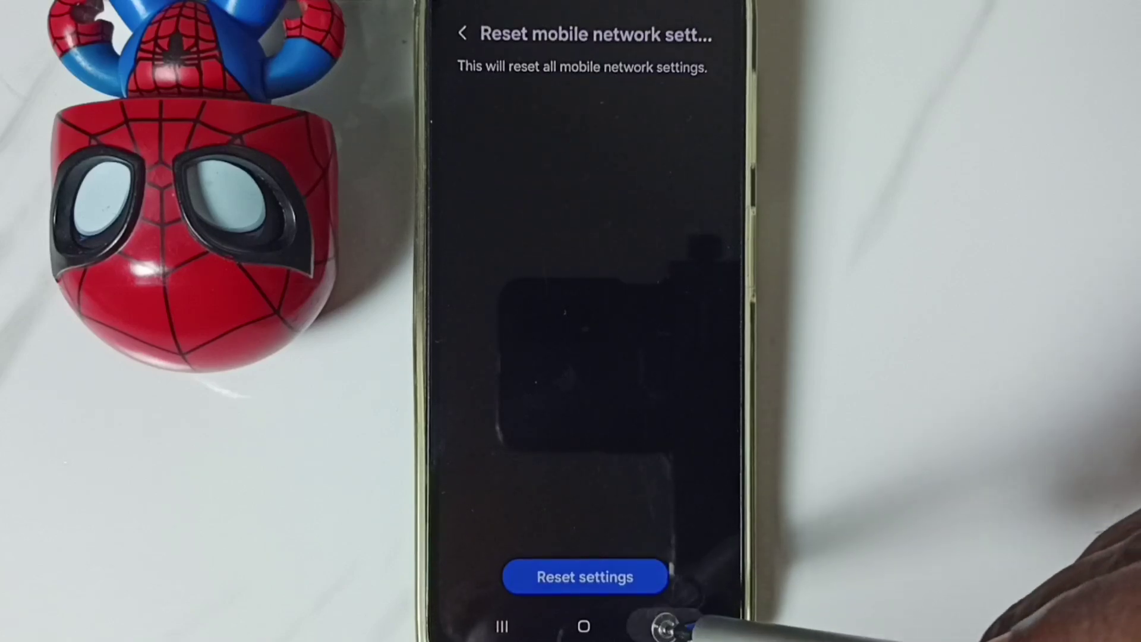
pyautogui.click(665, 626)
# Back out of Settings to the home screen.
pyautogui.click(678, 626)
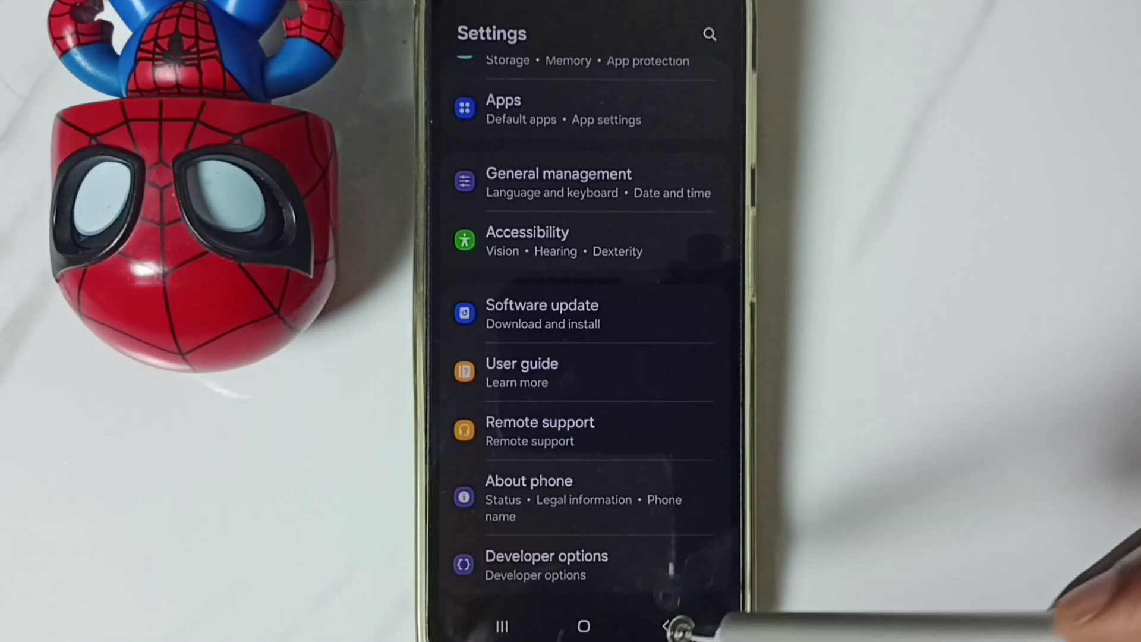
pyautogui.click(675, 627)
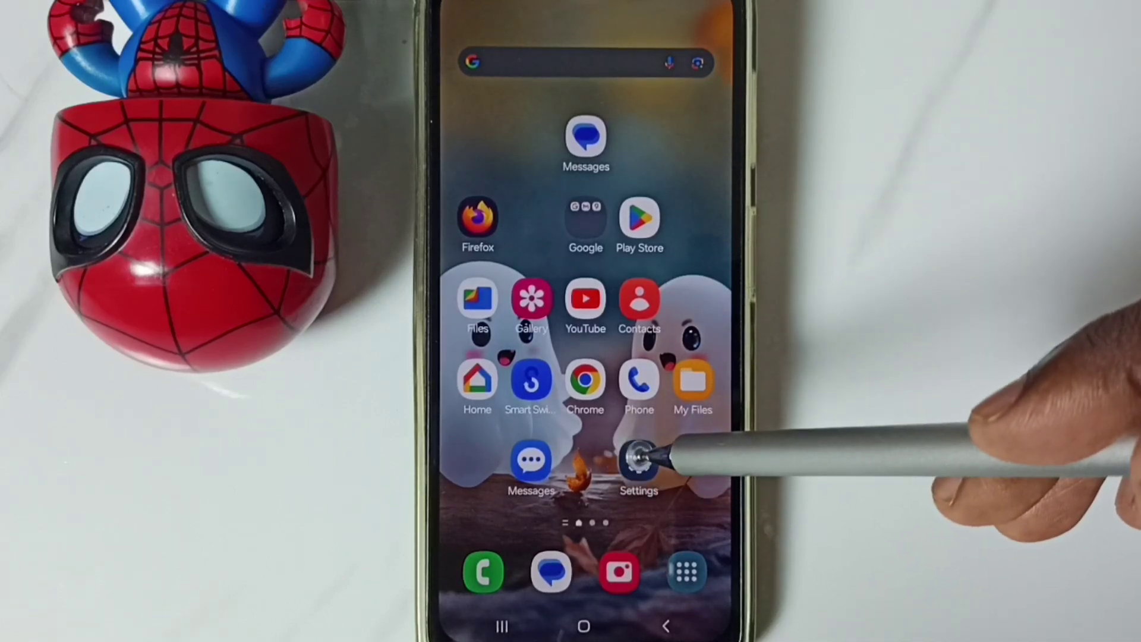
# Set the Mobile networks network mode to 5G/LTE/3G/2G (auto connect).
pyautogui.click(638, 462)
pyautogui.scroll(10, 683, 357)
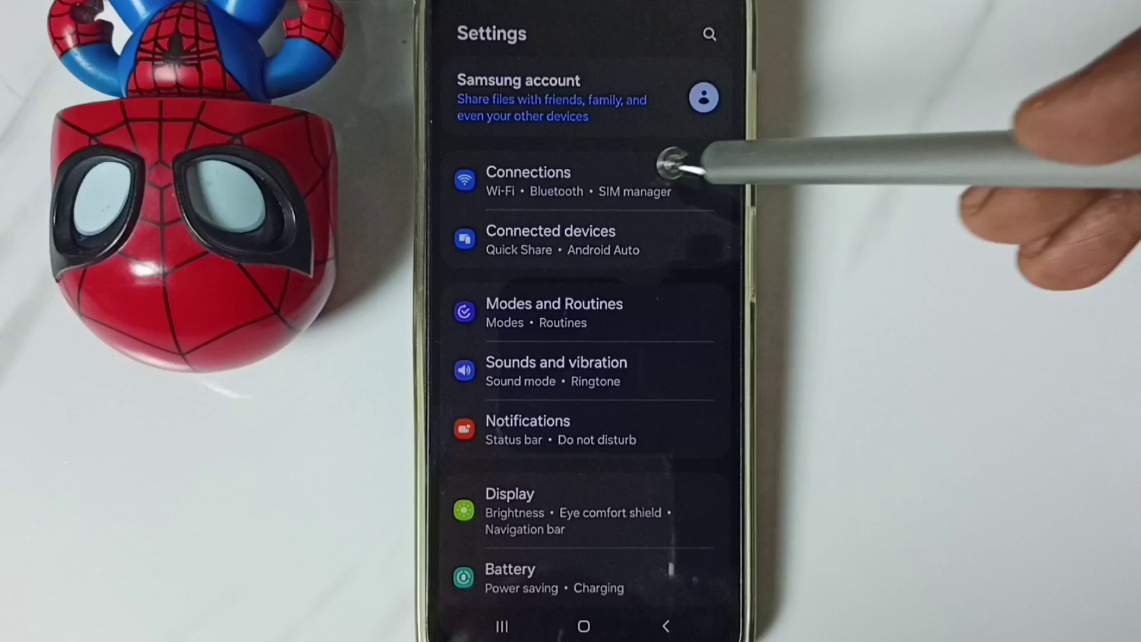
pyautogui.click(667, 173)
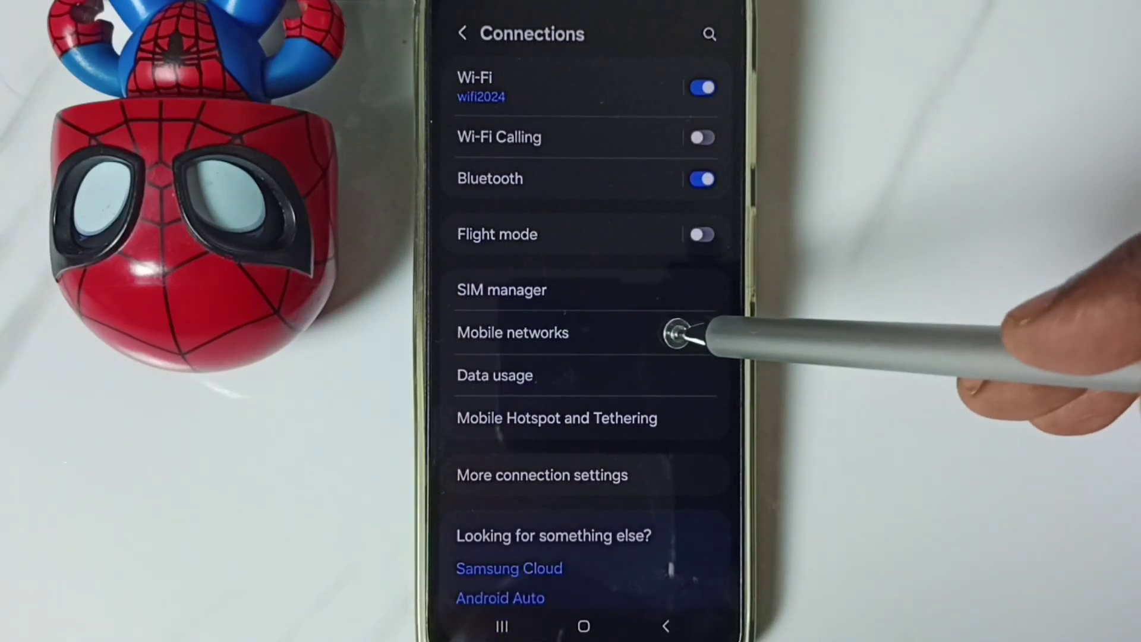
pyautogui.click(665, 331)
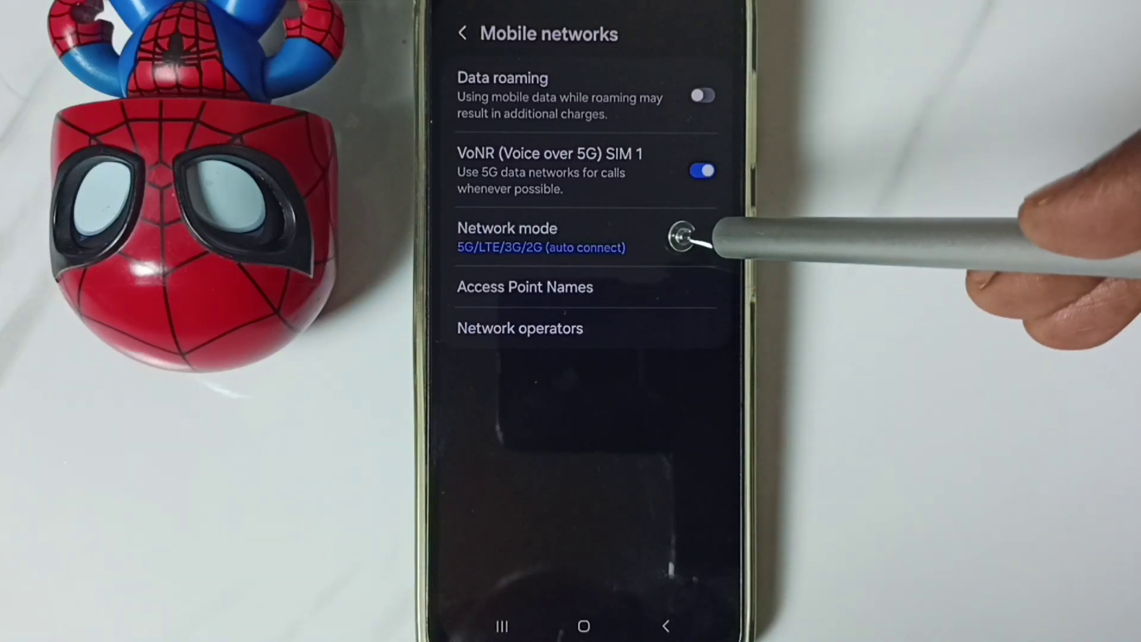
pyautogui.click(679, 243)
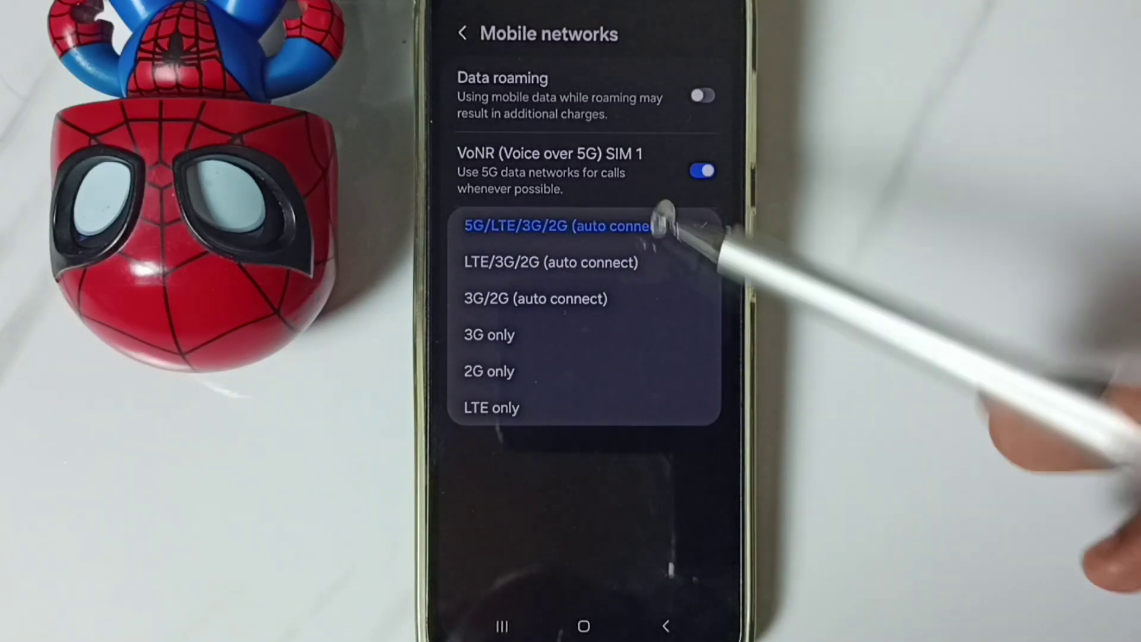
pyautogui.click(655, 223)
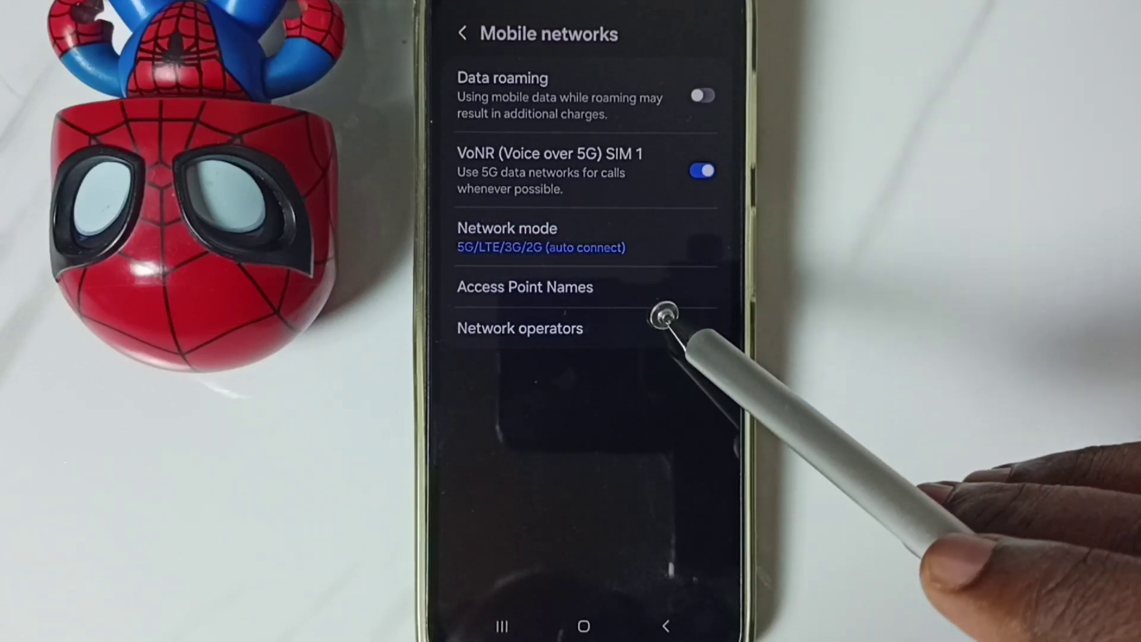
# Keep network operators on Select automatically, then return to Connections with data roaming on.
pyautogui.click(667, 330)
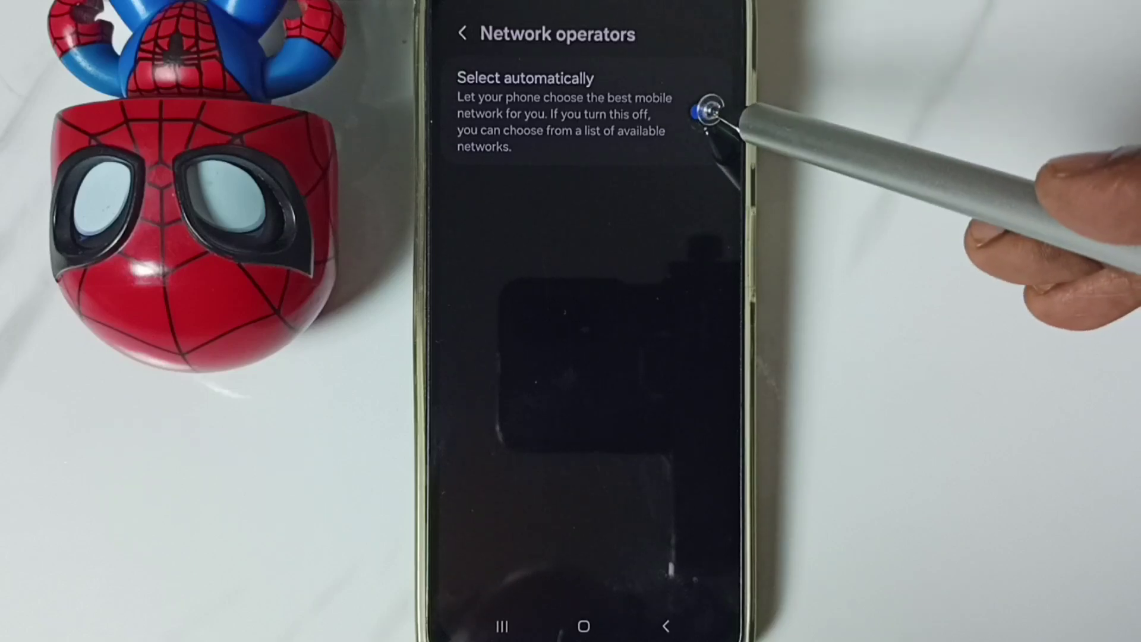
pyautogui.click(668, 628)
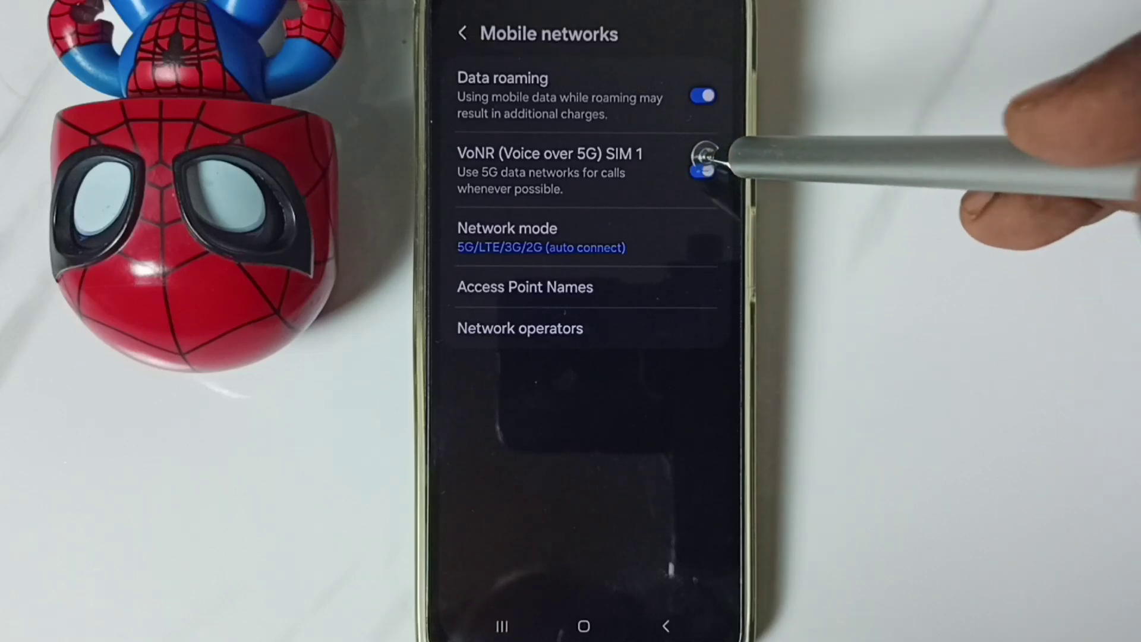
pyautogui.click(659, 627)
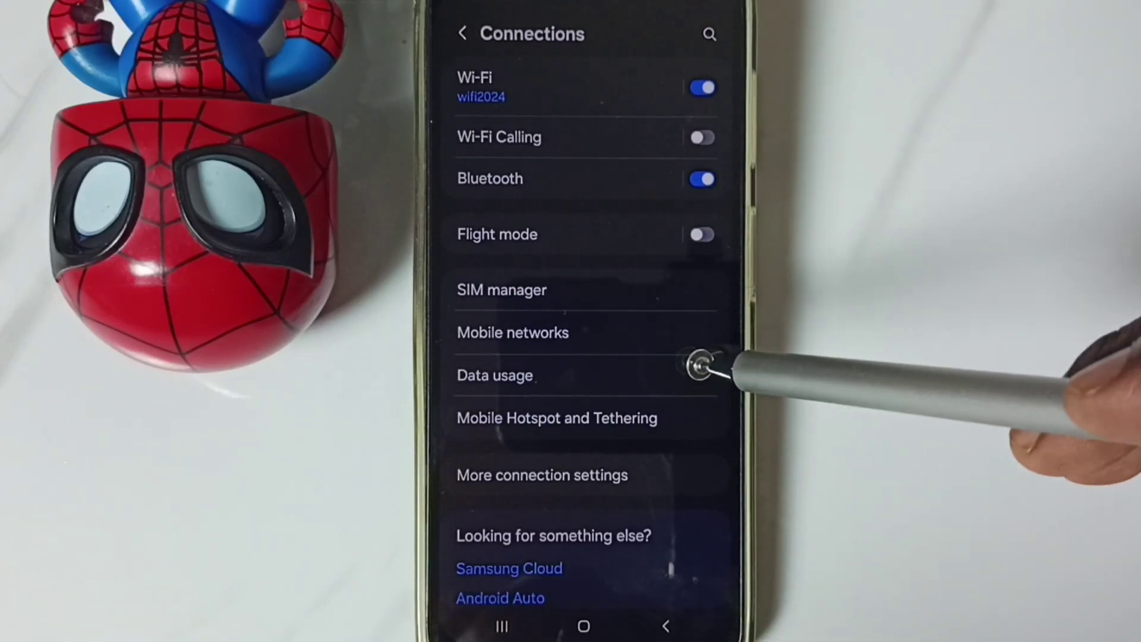
# Confirm Mobile data is on in Data usage, then exit Settings to the home screen.
pyautogui.click(695, 376)
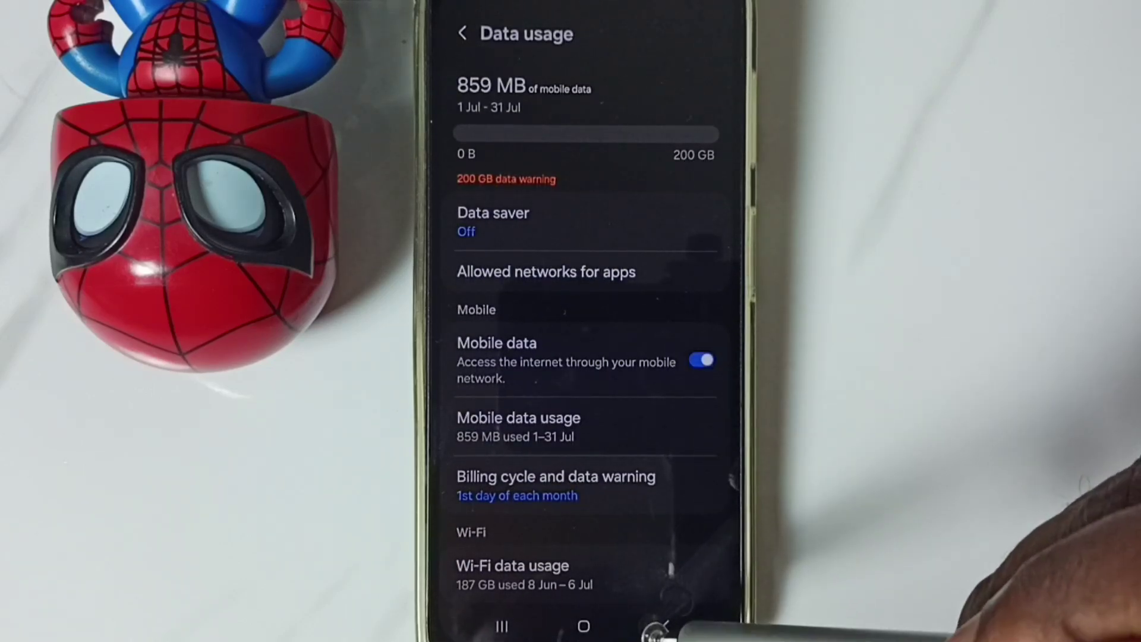
pyautogui.click(659, 628)
pyautogui.click(660, 627)
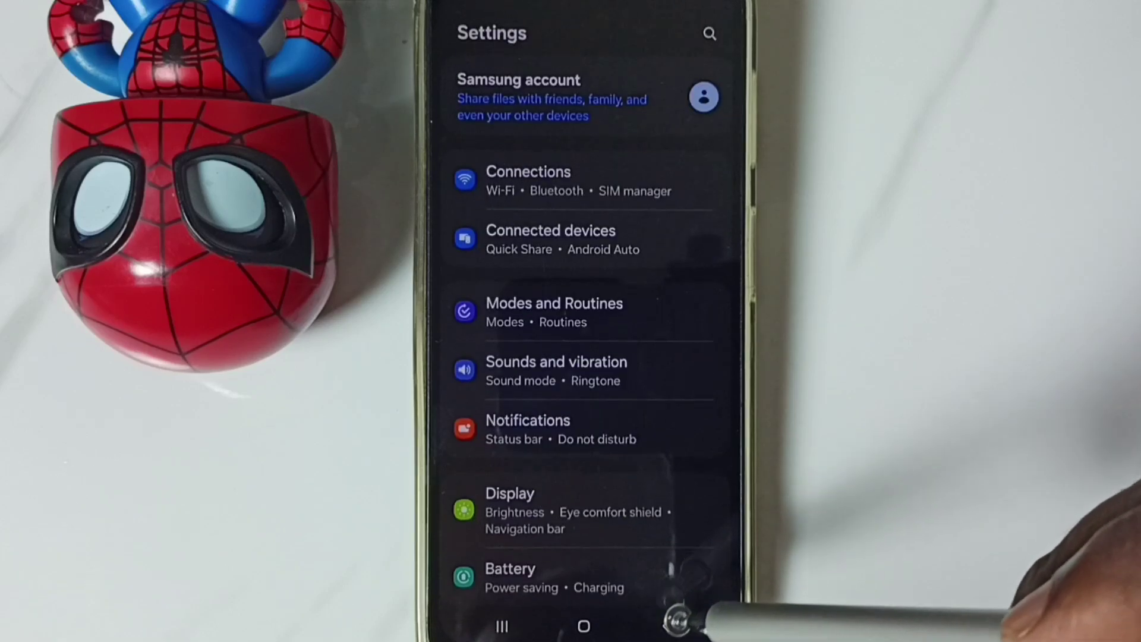
pyautogui.click(660, 627)
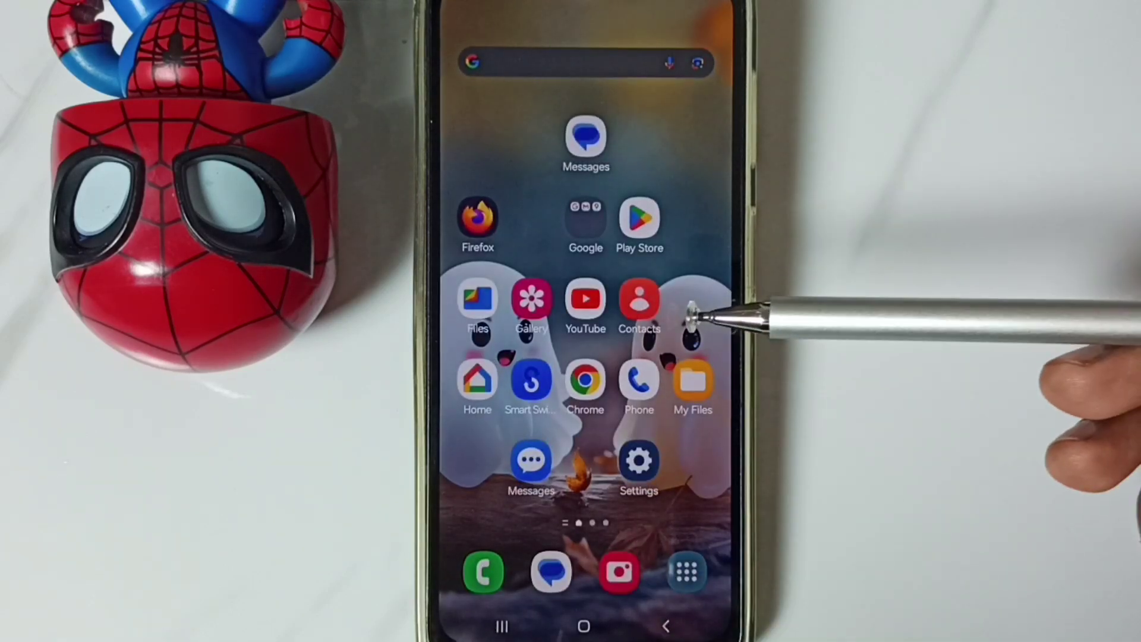